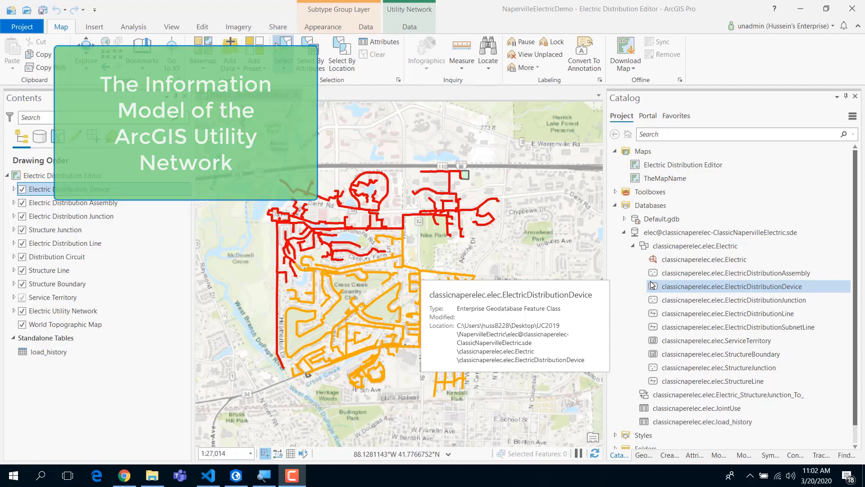
Select the Electric utility network, then its ElectricDistributionDevice feature class
{"action": "left_click", "coordinate": [760, 259]}
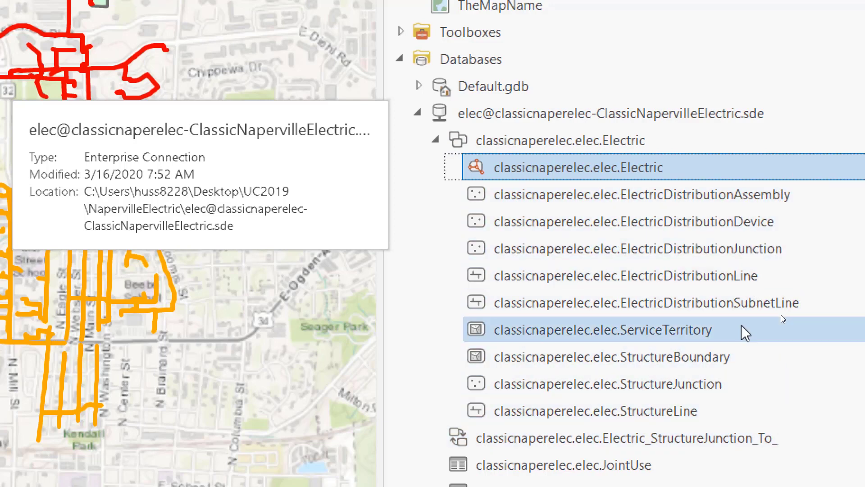
{"action": "mouse_move", "coordinate": [739, 192]}
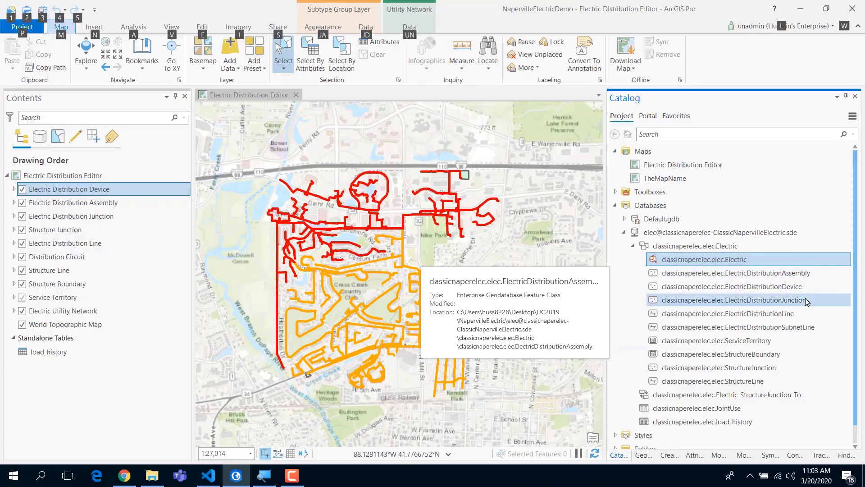
{"action": "left_click", "coordinate": [790, 221]}
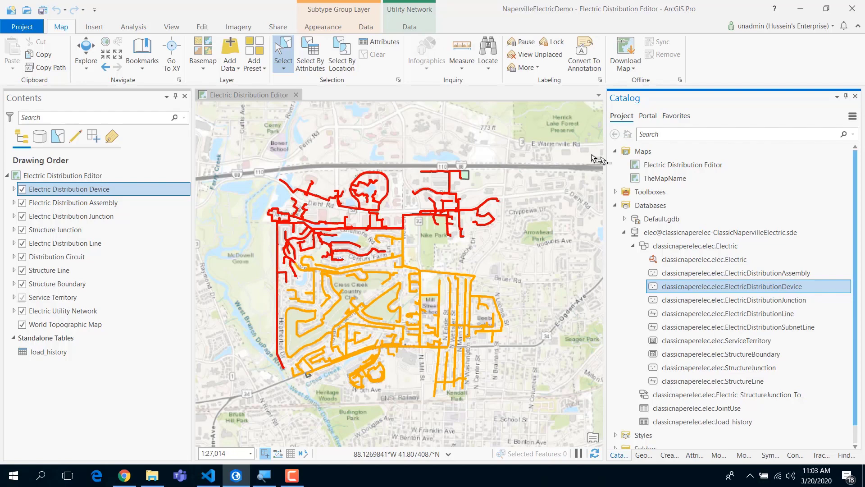
Show the Electric Utility Network's Network Properties enlarged, with Network Topology collapsed
{"action": "double_click", "coordinate": [75, 314]}
{"action": "left_click_drag", "start_coordinate": [387, 137], "coordinate": [345, 124]}
{"action": "left_click", "coordinate": [274, 177]}
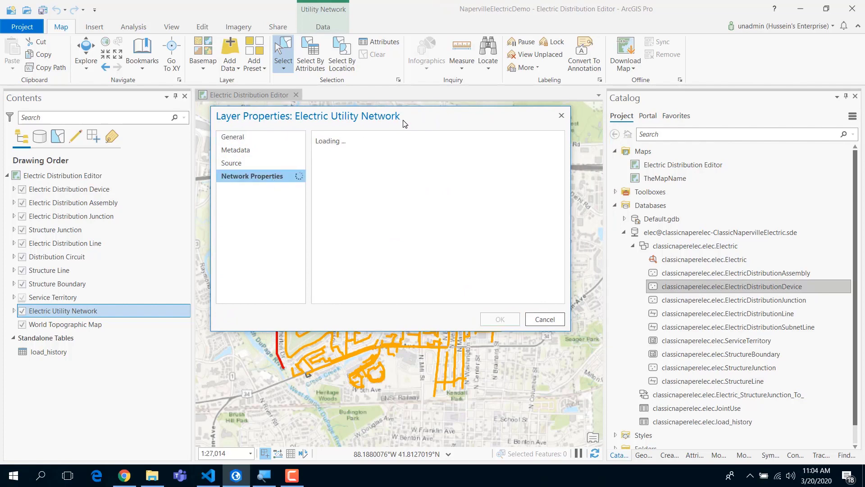
{"action": "left_click_drag", "start_coordinate": [404, 119], "coordinate": [376, 115]}
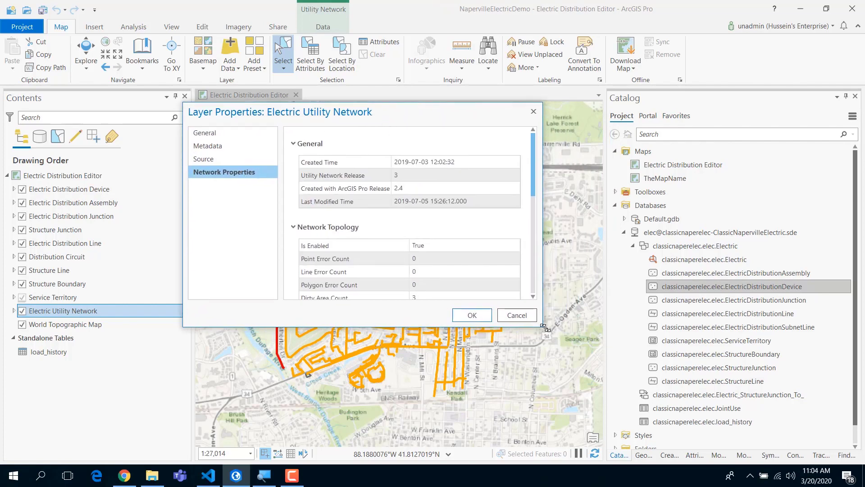
{"action": "left_click_drag", "start_coordinate": [544, 327], "coordinate": [589, 386]}
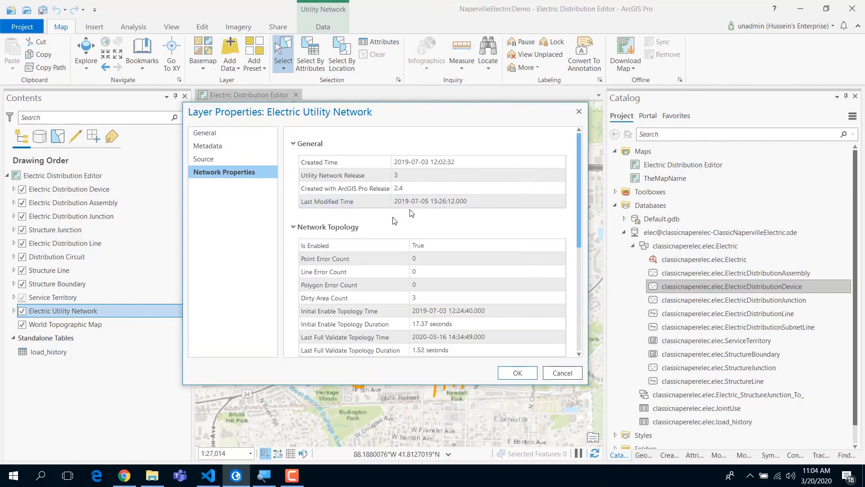
{"action": "left_click", "coordinate": [354, 228]}
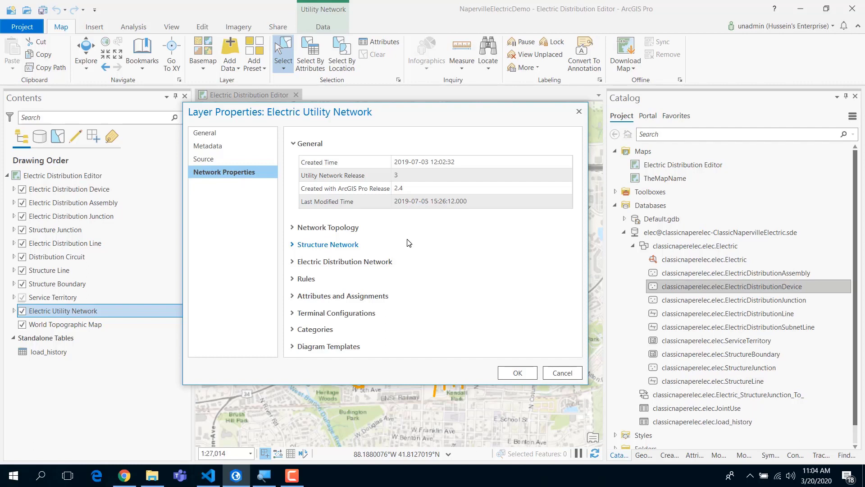
Expand Electric Distribution Network to show its Partitioned domain with Source subnetwork controllers
{"action": "left_click", "coordinate": [344, 261]}
{"action": "left_click_drag", "start_coordinate": [385, 110], "coordinate": [328, 58]}
{"action": "scroll", "coordinate": [373, 176], "scroll_direction": "down", "scroll_amount": 3}
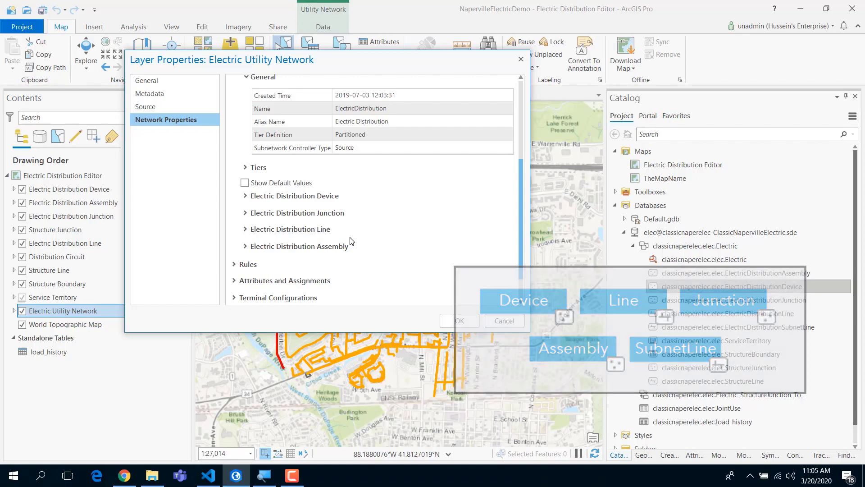
Expand Electric Distribution Device and scroll its asset groups from Arrester through Voltage Regulator
{"action": "left_click", "coordinate": [332, 200]}
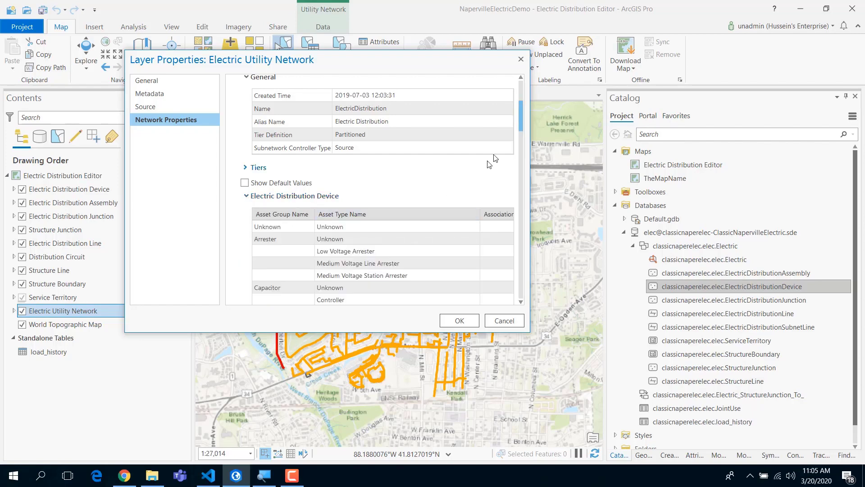
{"action": "scroll", "coordinate": [521, 115], "scroll_direction": "down", "scroll_amount": 2}
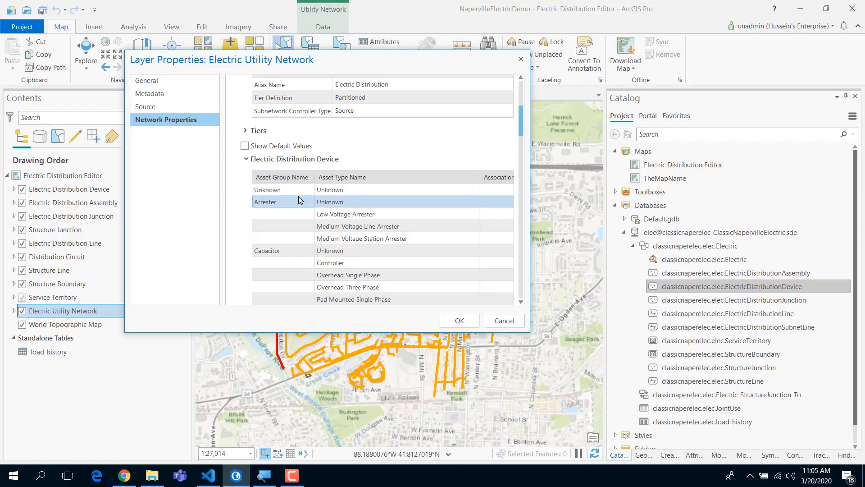
{"action": "scroll", "coordinate": [298, 196], "scroll_direction": "down", "scroll_amount": 3}
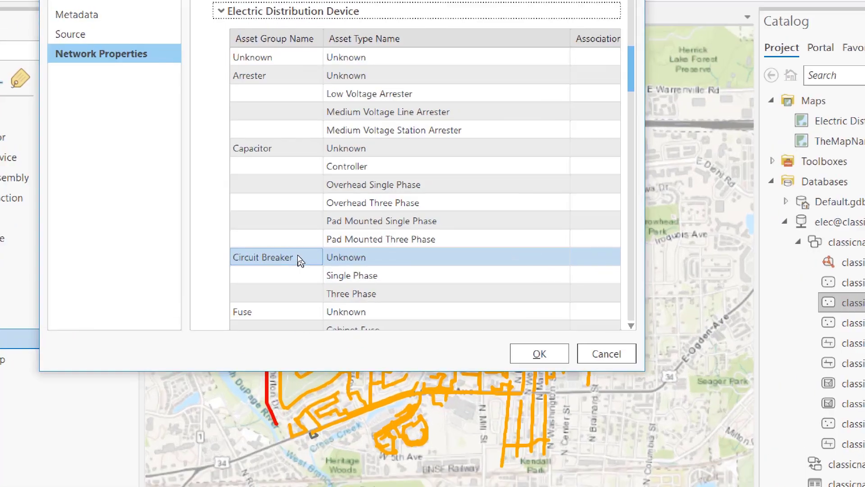
{"action": "scroll", "coordinate": [307, 234], "scroll_direction": "down", "scroll_amount": 2}
{"action": "scroll", "coordinate": [294, 207], "scroll_direction": "down", "scroll_amount": 6}
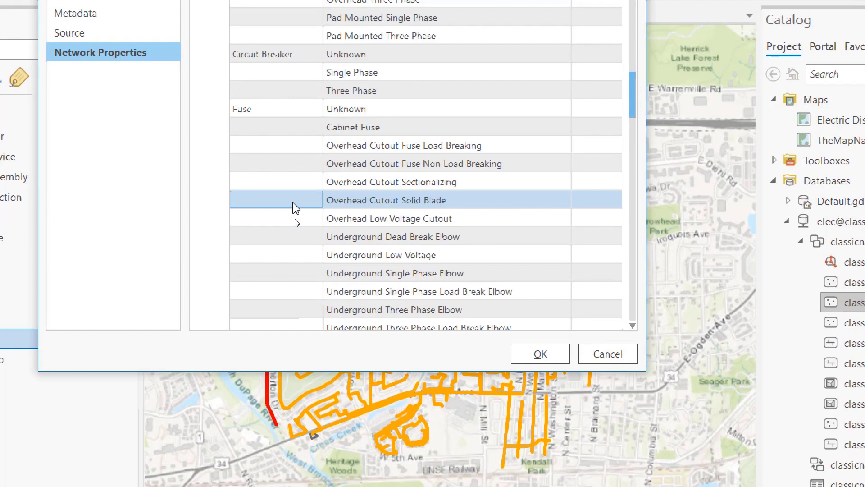
{"action": "scroll", "coordinate": [308, 127], "scroll_direction": "down", "scroll_amount": 5}
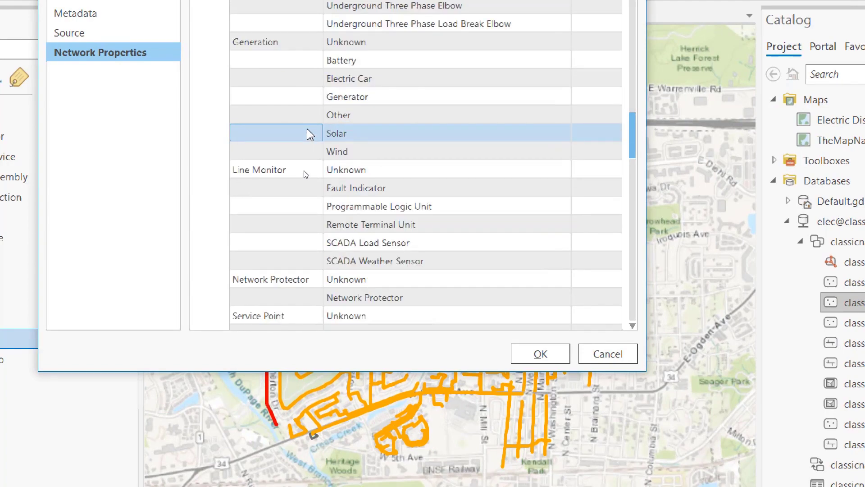
{"action": "scroll", "coordinate": [306, 244], "scroll_direction": "down", "scroll_amount": 5}
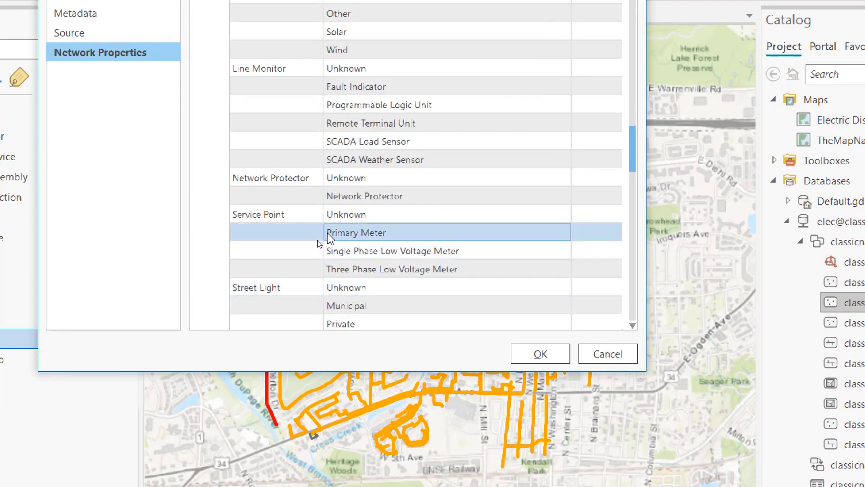
{"action": "scroll", "coordinate": [318, 236], "scroll_direction": "up", "scroll_amount": 20}
{"action": "scroll", "coordinate": [327, 236], "scroll_direction": "down", "scroll_amount": 4}
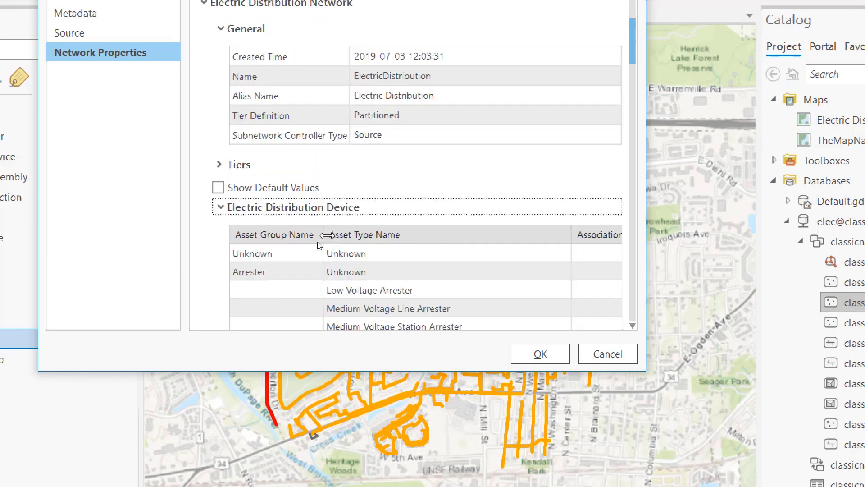
{"action": "scroll", "coordinate": [315, 226], "scroll_direction": "down", "scroll_amount": 5}
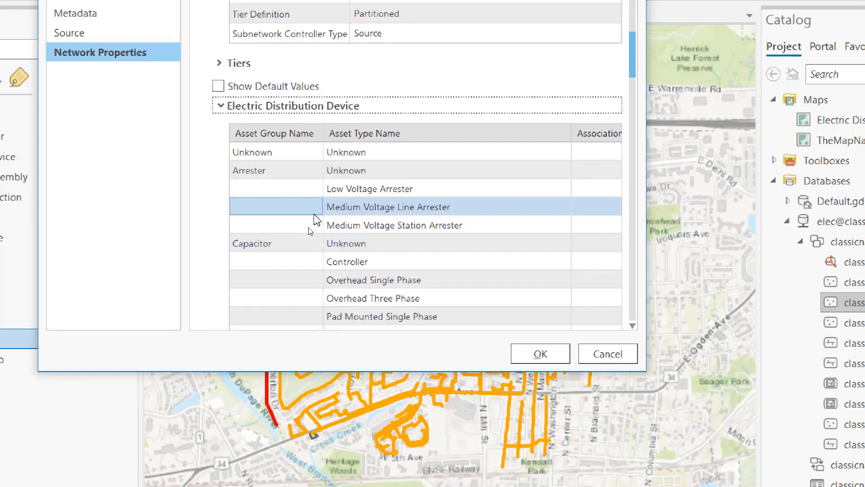
{"action": "scroll", "coordinate": [305, 215], "scroll_direction": "down", "scroll_amount": 5}
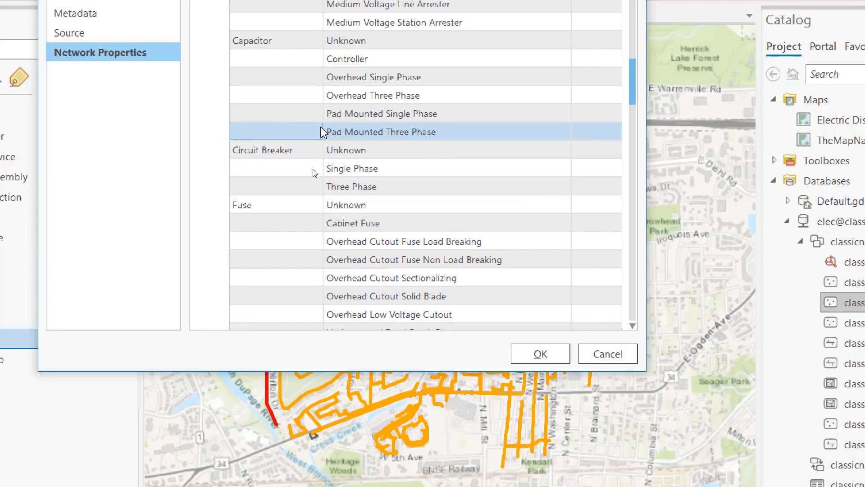
{"action": "scroll", "coordinate": [331, 117], "scroll_direction": "up", "scroll_amount": 5}
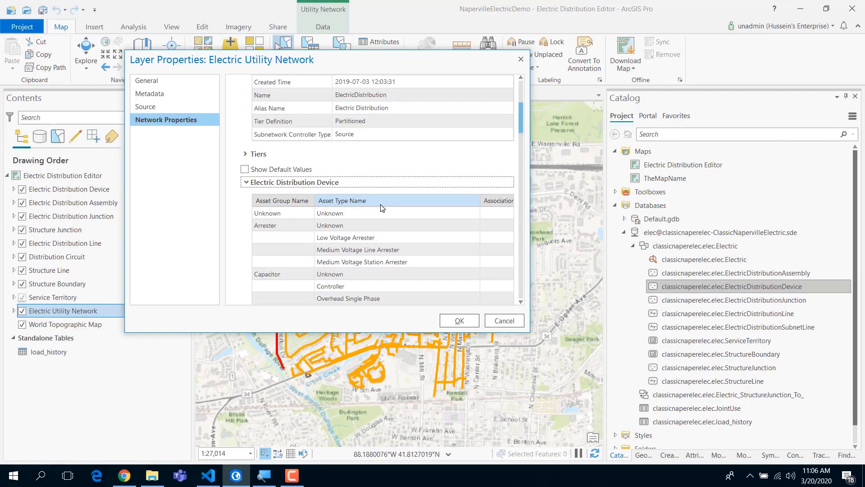
Point out the Unknown and Capacitor Controller asset types, then reveal the association columns
{"action": "left_click", "coordinate": [413, 191]}
{"action": "scroll", "coordinate": [405, 197], "scroll_direction": "down", "scroll_amount": 3}
{"action": "left_click", "coordinate": [369, 219]}
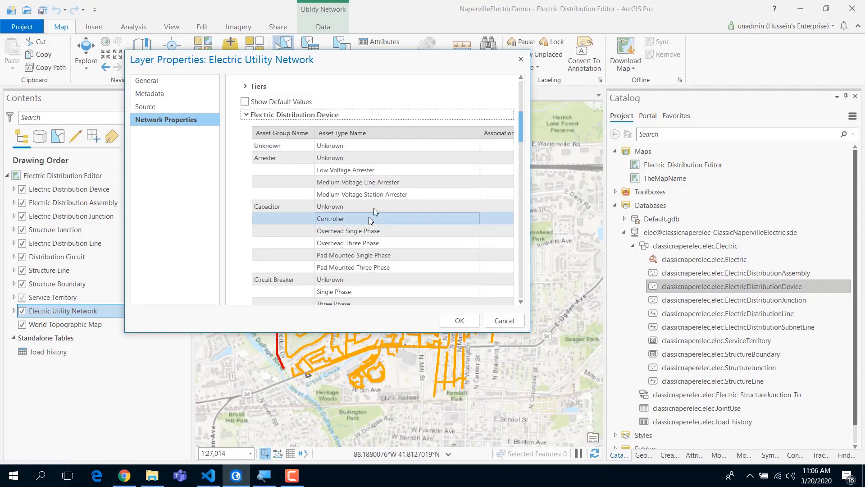
{"action": "left_click", "coordinate": [374, 206]}
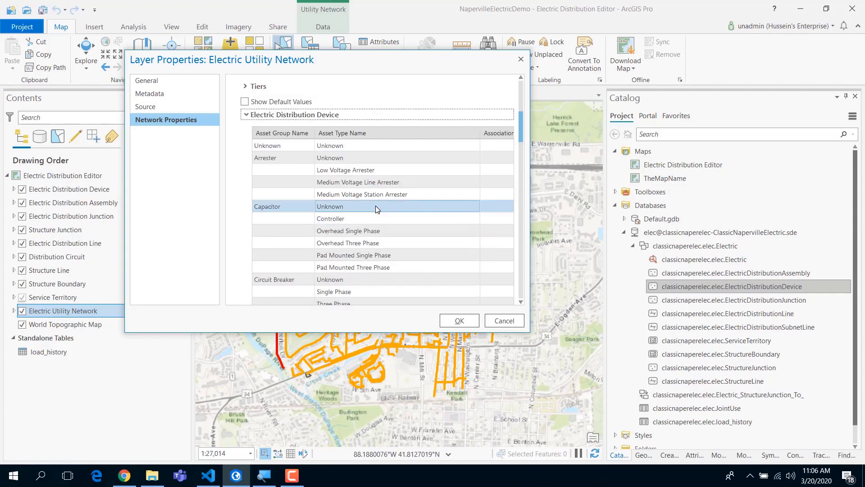
{"action": "left_click", "coordinate": [418, 221]}
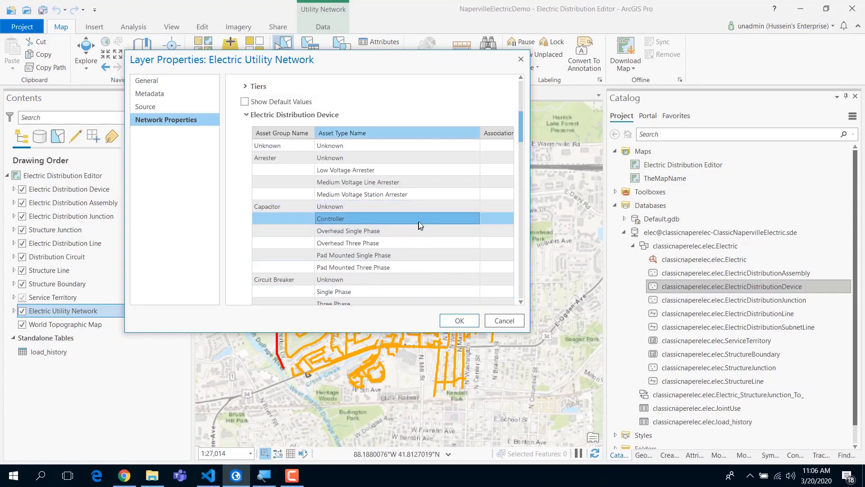
{"action": "key", "text": "End"}
{"action": "scroll", "coordinate": [404, 188], "scroll_direction": "down", "scroll_amount": 5}
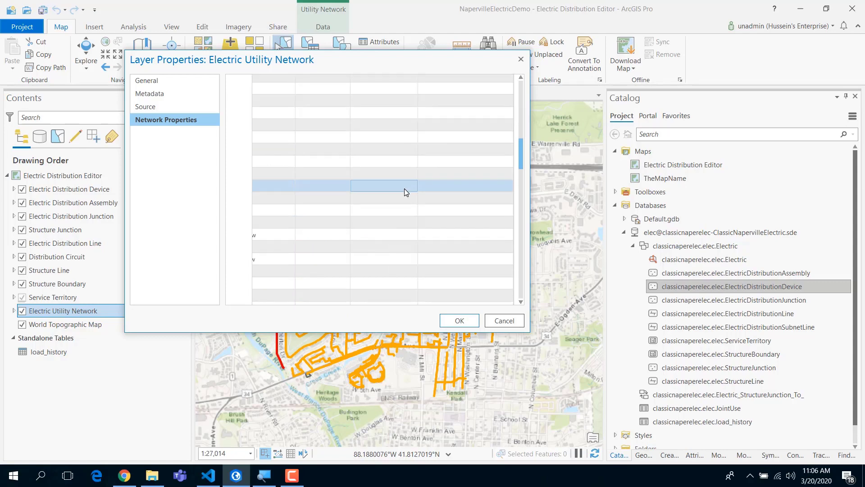
Scroll past the Device grid and expand the Electric Distribution Assembly class
{"action": "left_click", "coordinate": [342, 231]}
{"action": "scroll", "coordinate": [342, 231], "scroll_direction": "down", "scroll_amount": 2}
{"action": "scroll", "coordinate": [347, 227], "scroll_direction": "down", "scroll_amount": 15}
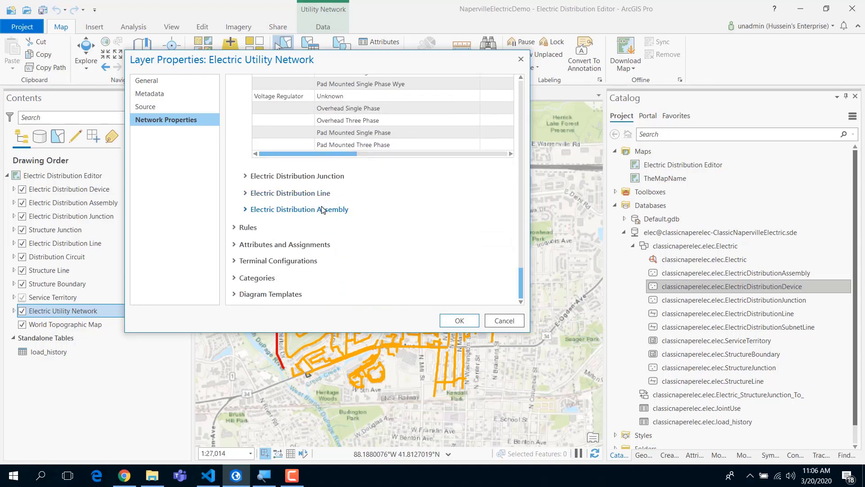
{"action": "left_click", "coordinate": [325, 209]}
{"action": "scroll", "coordinate": [346, 225], "scroll_direction": "down", "scroll_amount": 3}
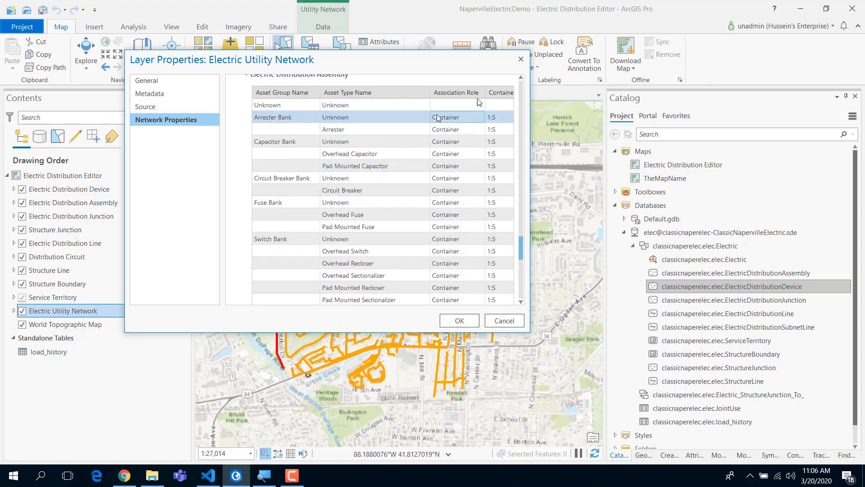
Review Pad Mounted Capacitor and Overhead Single Phase Container roles, then scroll back up
{"action": "left_click", "coordinate": [404, 167]}
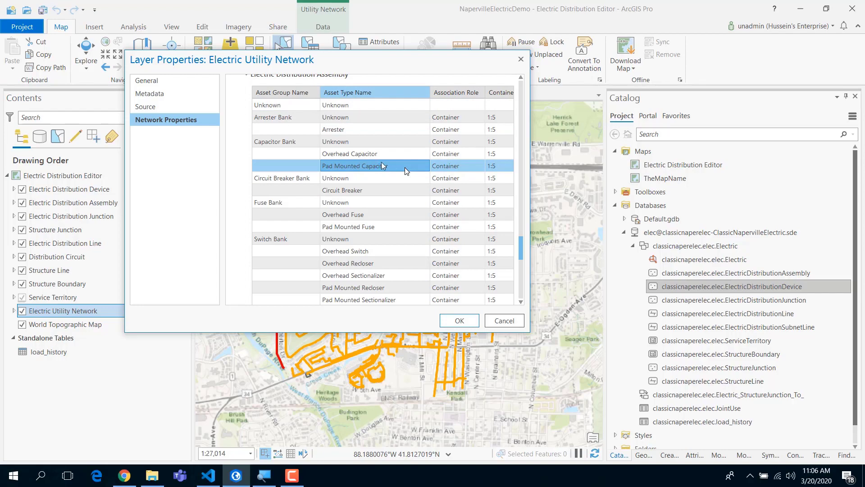
{"action": "scroll", "coordinate": [353, 200], "scroll_direction": "down", "scroll_amount": 3}
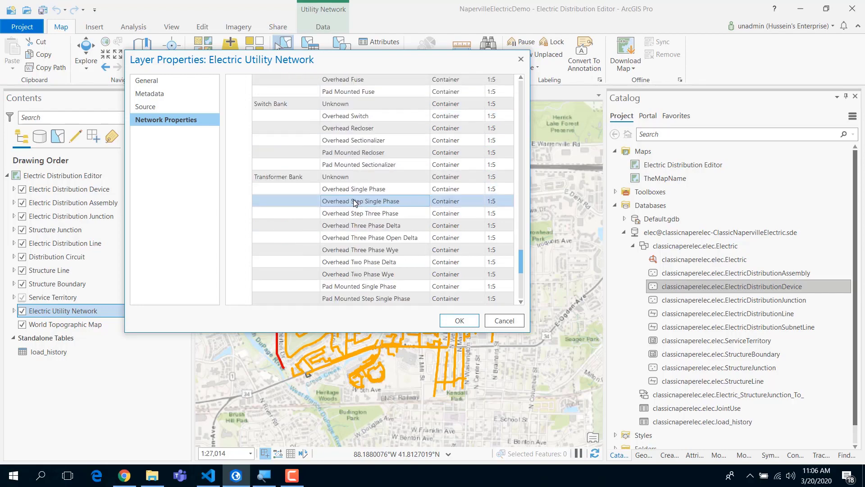
{"action": "left_click", "coordinate": [354, 198]}
{"action": "left_click", "coordinate": [474, 197]}
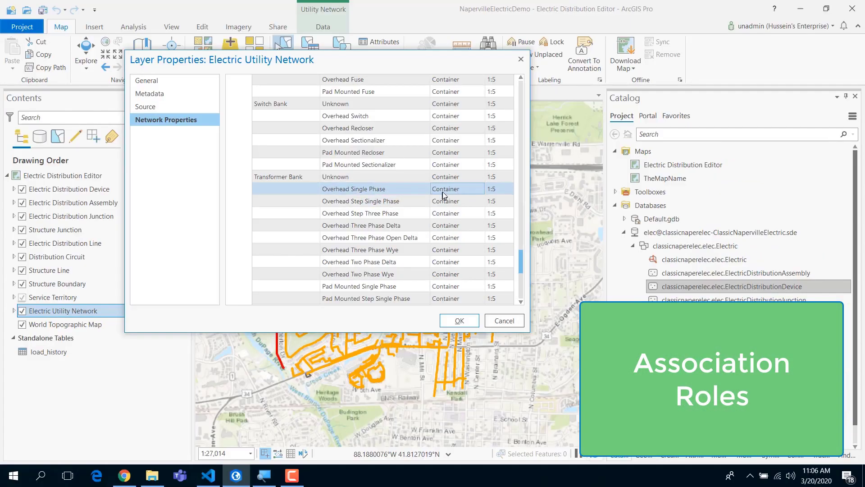
{"action": "scroll", "coordinate": [445, 198], "scroll_direction": "down", "scroll_amount": 8}
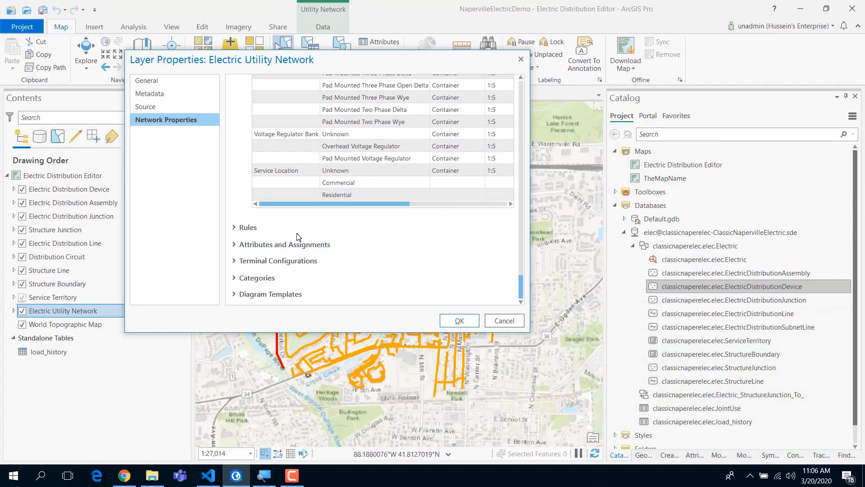
{"action": "scroll", "coordinate": [280, 272], "scroll_direction": "up", "scroll_amount": 5}
{"action": "scroll", "coordinate": [356, 203], "scroll_direction": "up", "scroll_amount": 10}
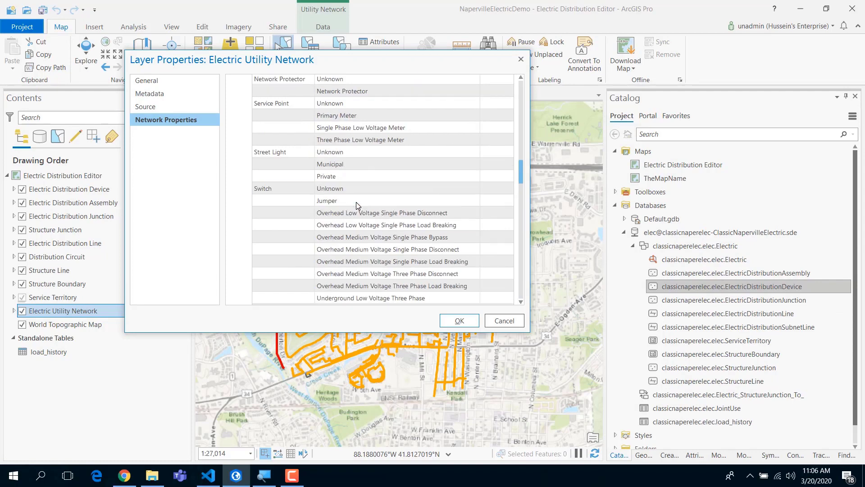
Collapse Electric Distribution Network and expand Structure Network's Structure Junction class
{"action": "left_click", "coordinate": [292, 210]}
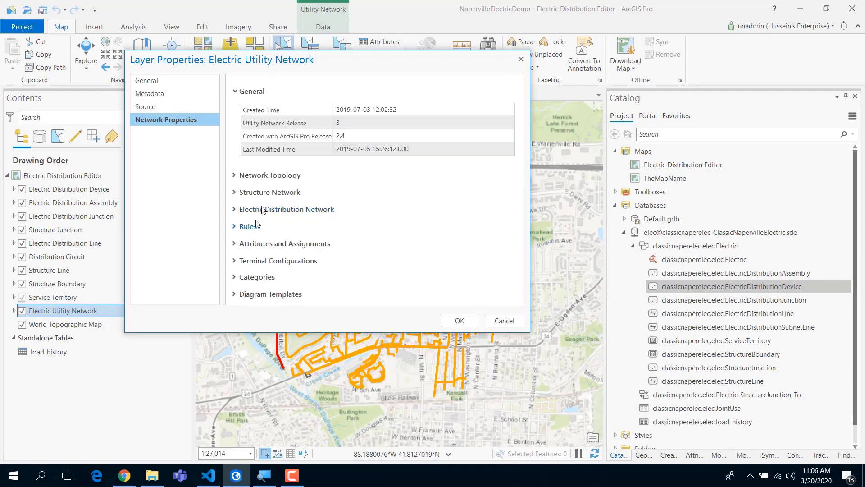
{"action": "left_click", "coordinate": [266, 193]}
{"action": "scroll", "coordinate": [305, 253], "scroll_direction": "down", "scroll_amount": 3}
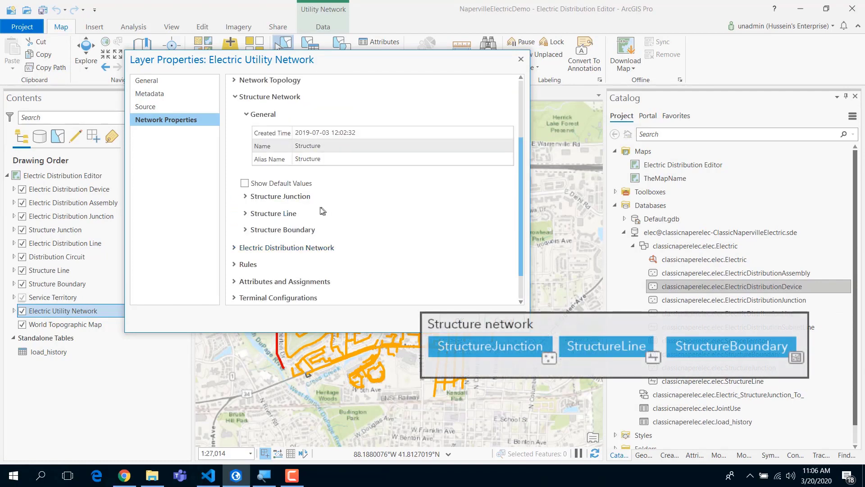
{"action": "left_click", "coordinate": [305, 197]}
Review Handhole, Junction Box and Manhole as Containers at 1:5 in the Structure Junction grid
{"action": "scroll", "coordinate": [351, 176], "scroll_direction": "down", "scroll_amount": 3}
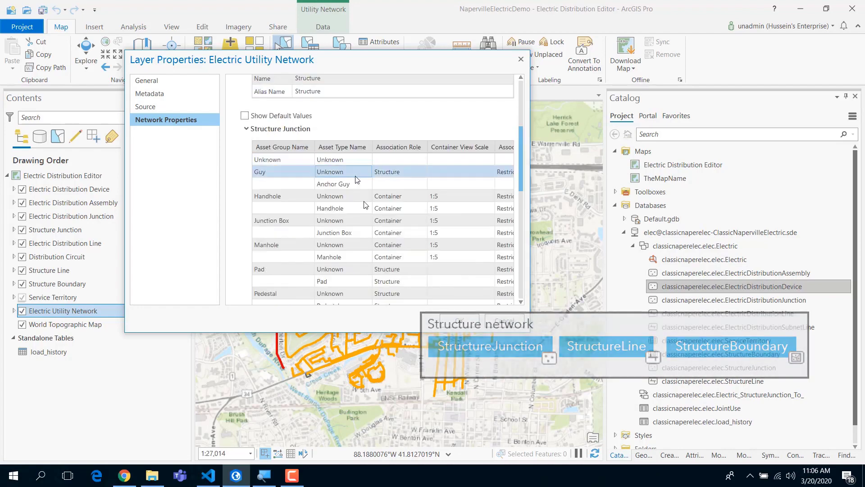
{"action": "scroll", "coordinate": [407, 194], "scroll_direction": "down", "scroll_amount": 3}
{"action": "scroll", "coordinate": [408, 197], "scroll_direction": "down", "scroll_amount": 2}
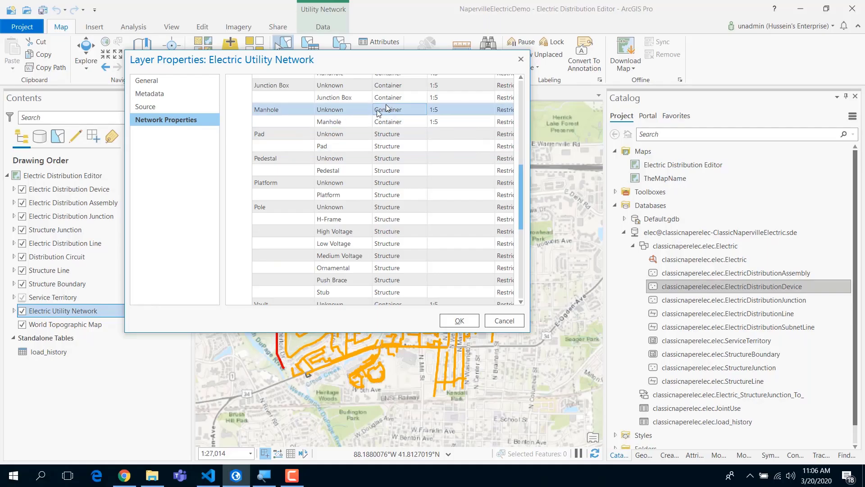
{"action": "scroll", "coordinate": [510, 110], "scroll_direction": "up", "scroll_amount": 5}
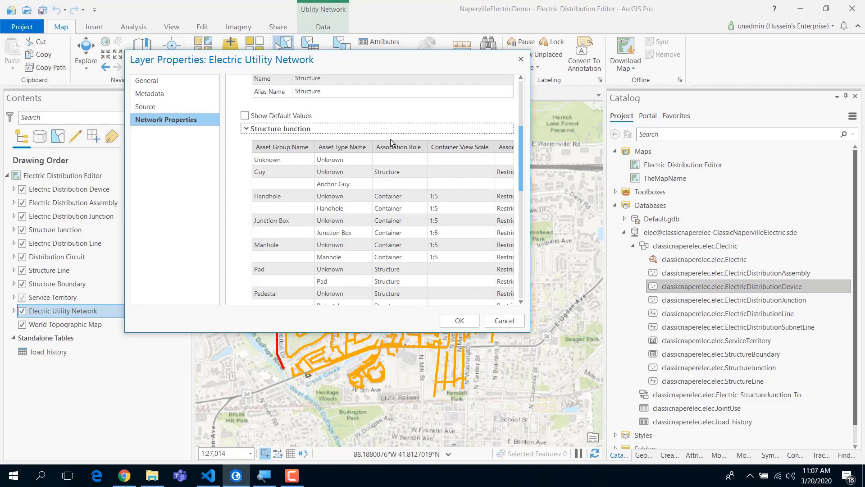
{"action": "left_click", "coordinate": [405, 195]}
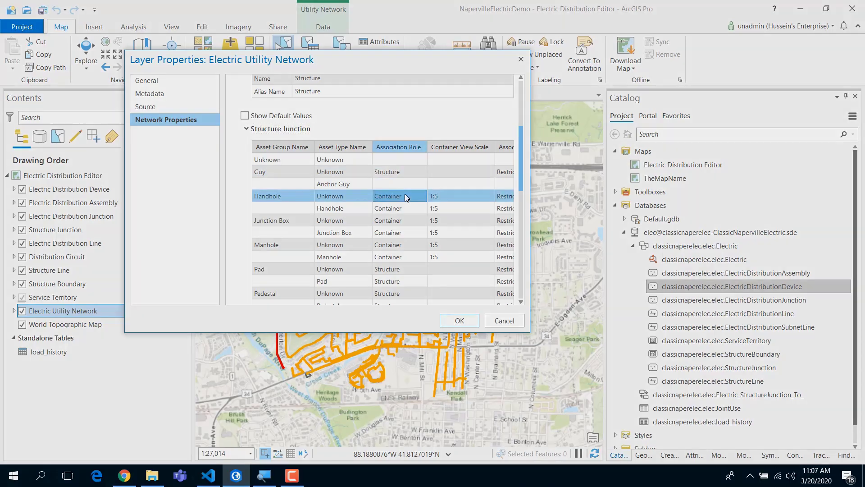